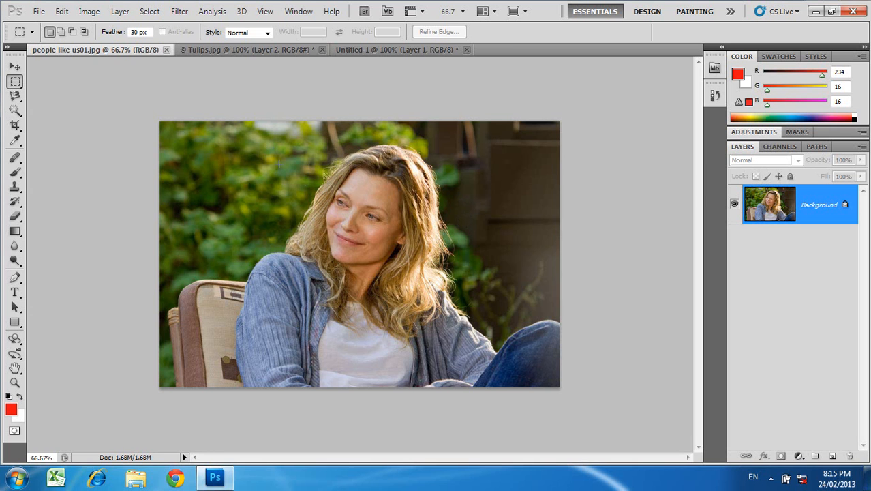
Select the woman's head and shoulders with a 30 px feathered rectangular marquee and copy the selection to a new layer
drag(265, 152, 461, 342)
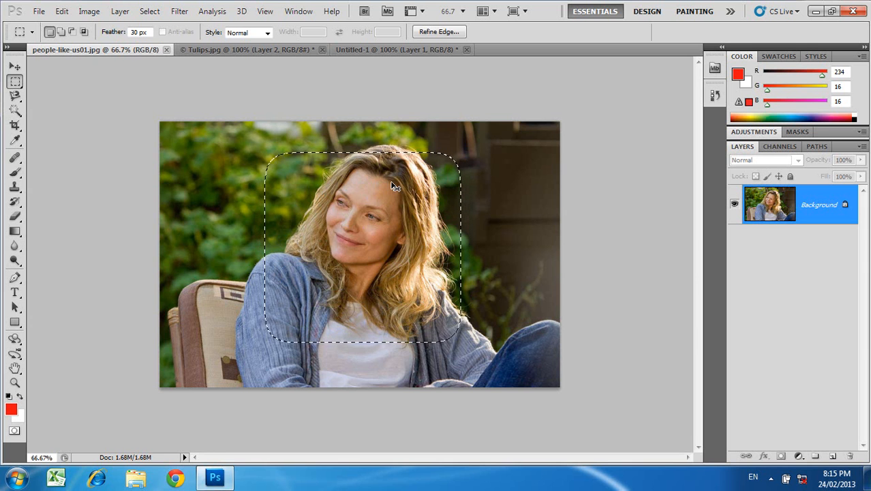
click(61, 12)
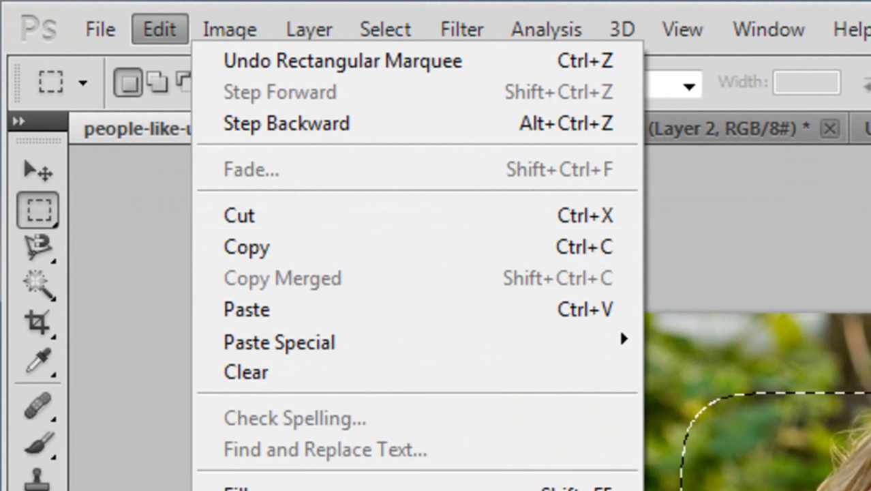
key(Escape)
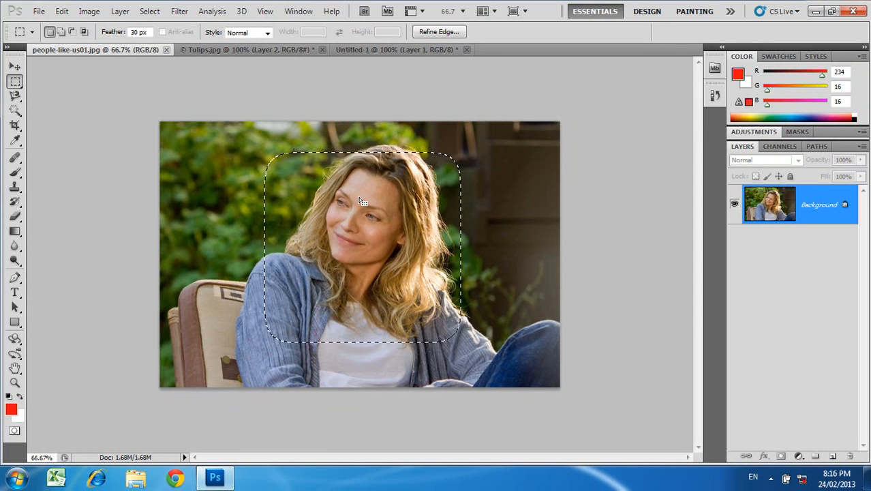
key(ctrl+j)
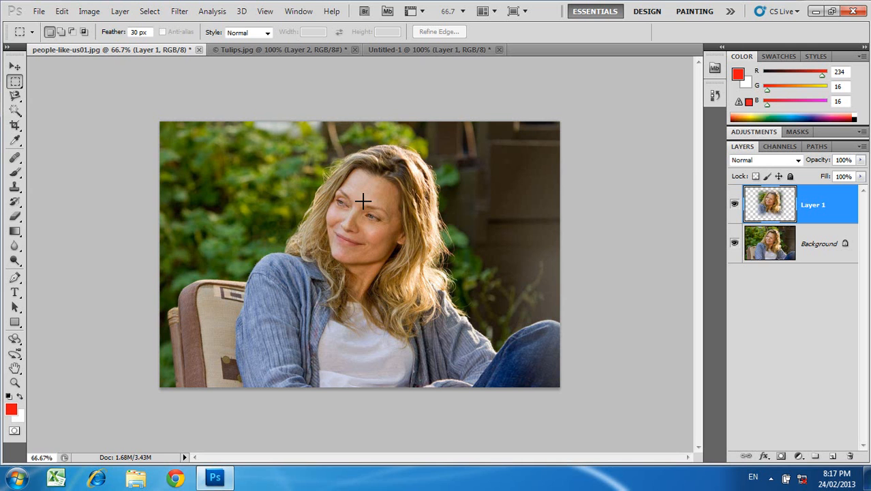
key(ctrl+z)
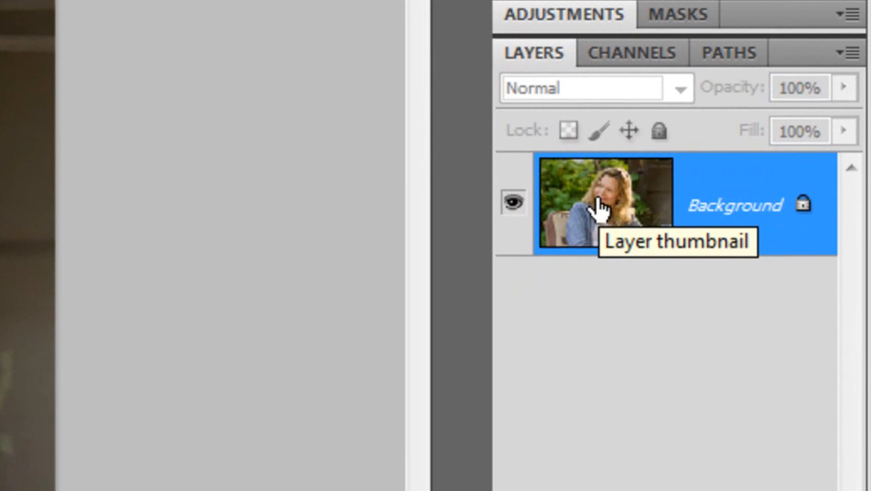
key(ctrl+j)
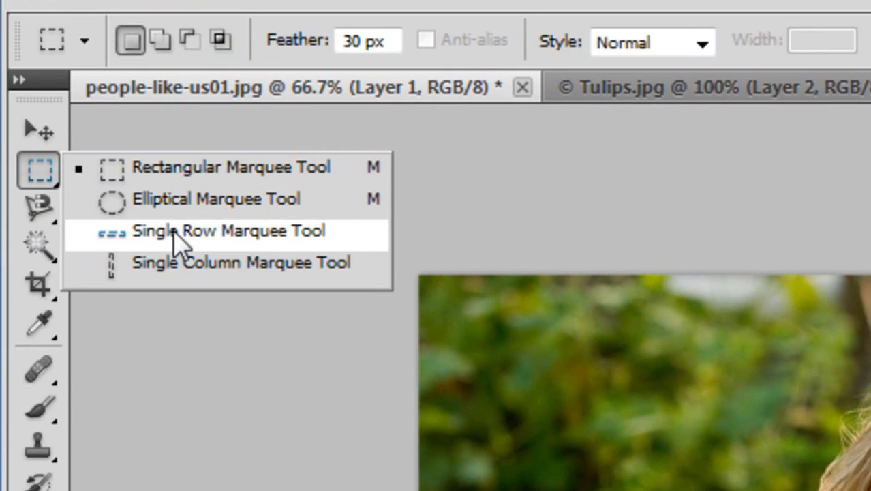
Select a single pixel row and a single pixel column that cross in the photo's upper-left foliage
click(180, 231)
click(644, 403)
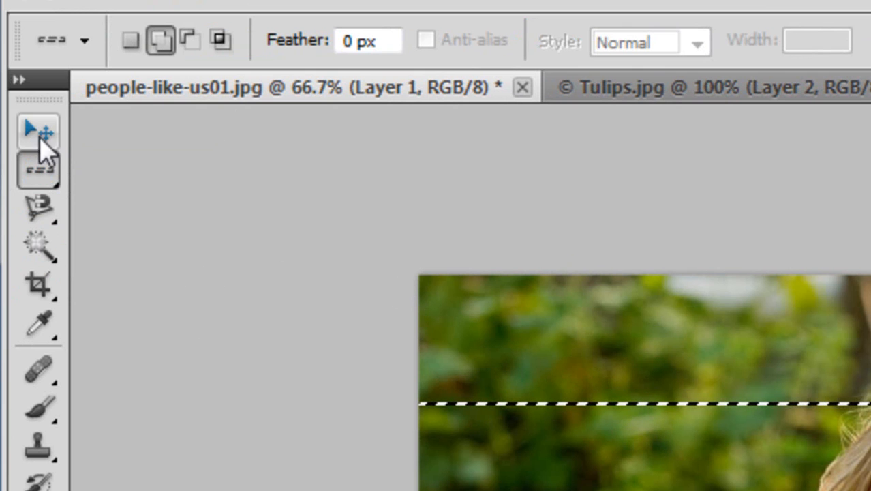
click(28, 174)
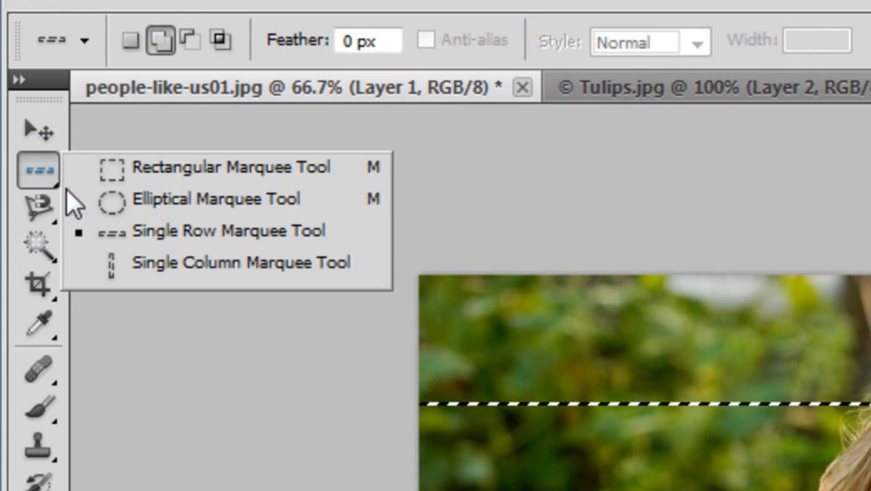
click(167, 267)
click(668, 356)
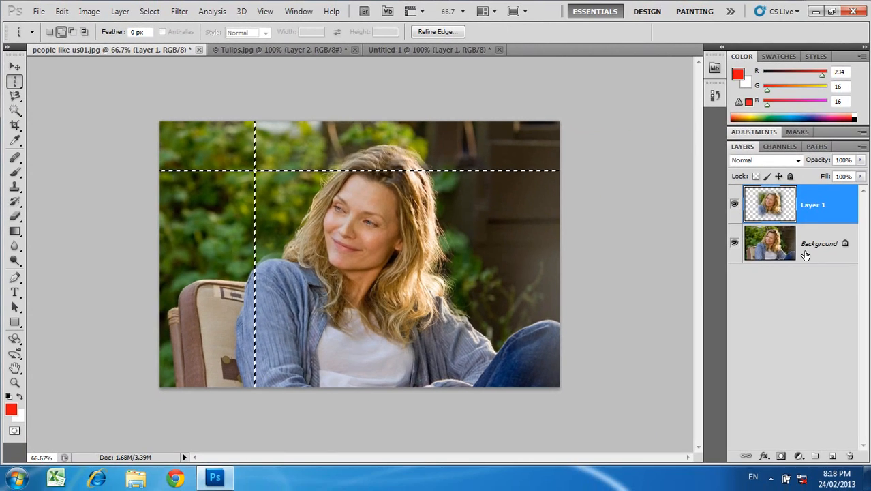
Copy the selected row and column from the Background layer to a new layer and hide the Background
click(814, 246)
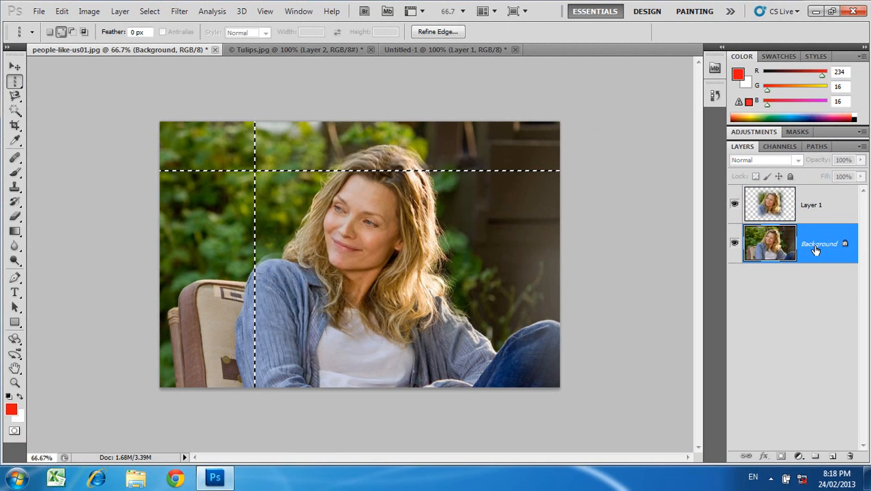
key(ctrl+j)
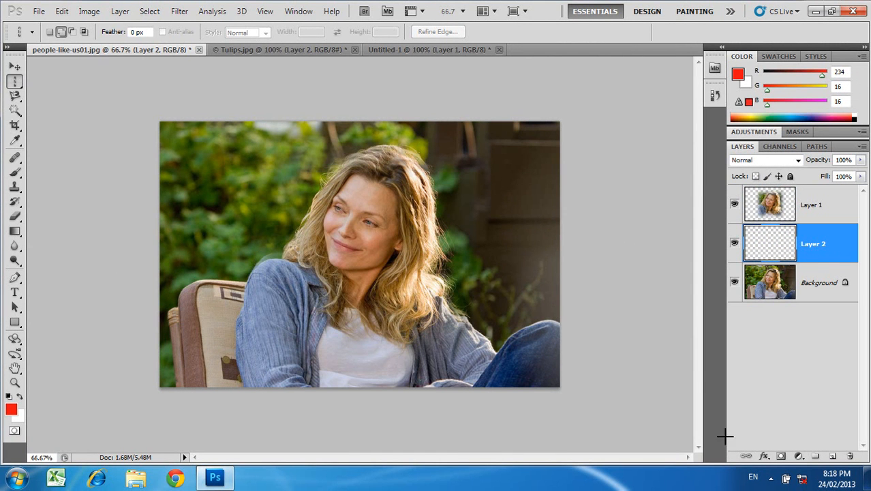
click(733, 283)
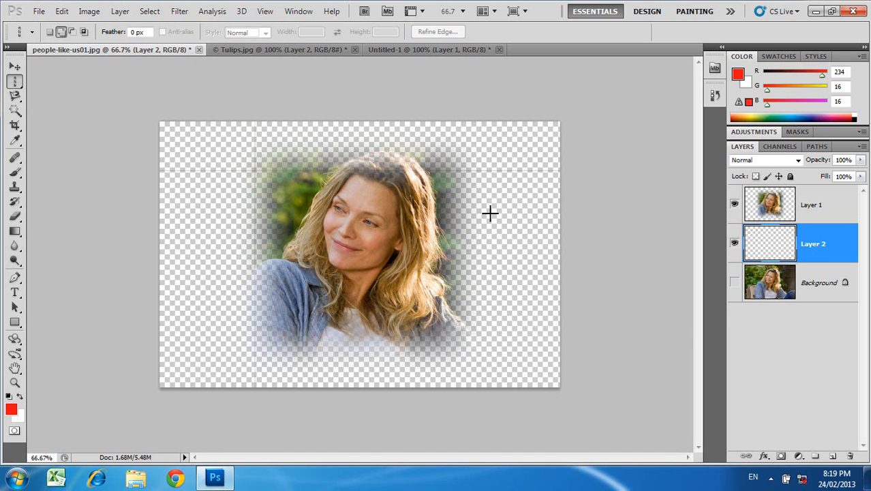
Revert the photo and intersect a row-and-column selection with a rectangle around the left part of the woman's face
key(F12)
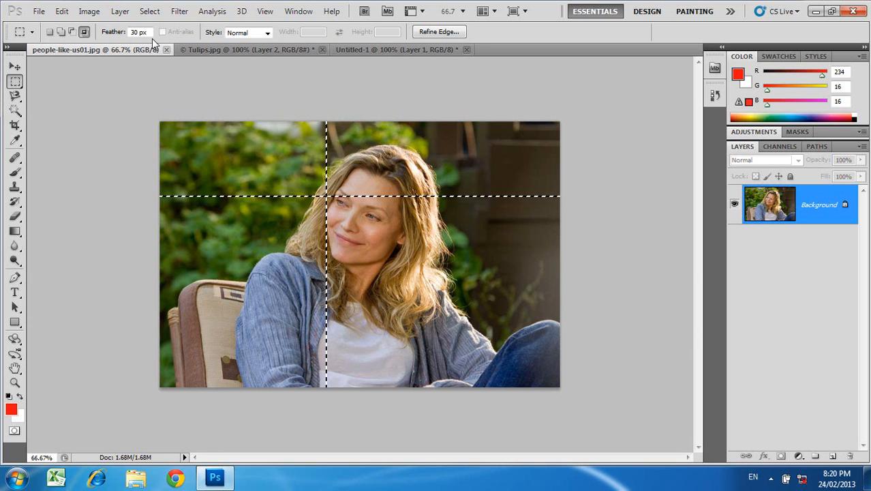
click(83, 32)
drag(365, 231, 373, 247)
drag(372, 246, 373, 246)
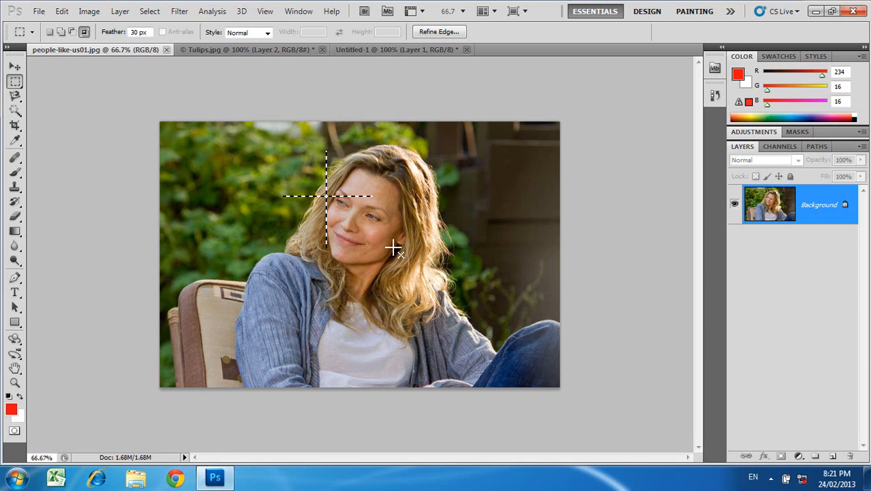
Copy the shortened cross-shaped selection to a new layer and hide the Background layer
key(ctrl+shift+alt+n)
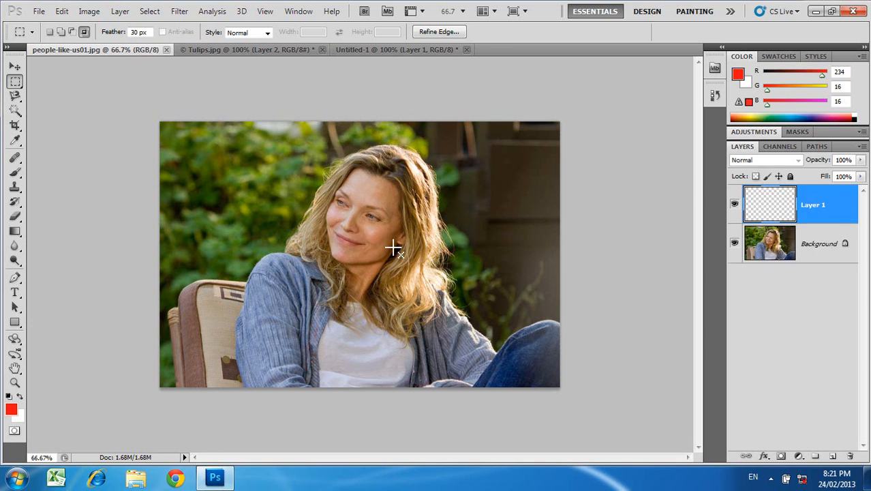
key(ctrl+d)
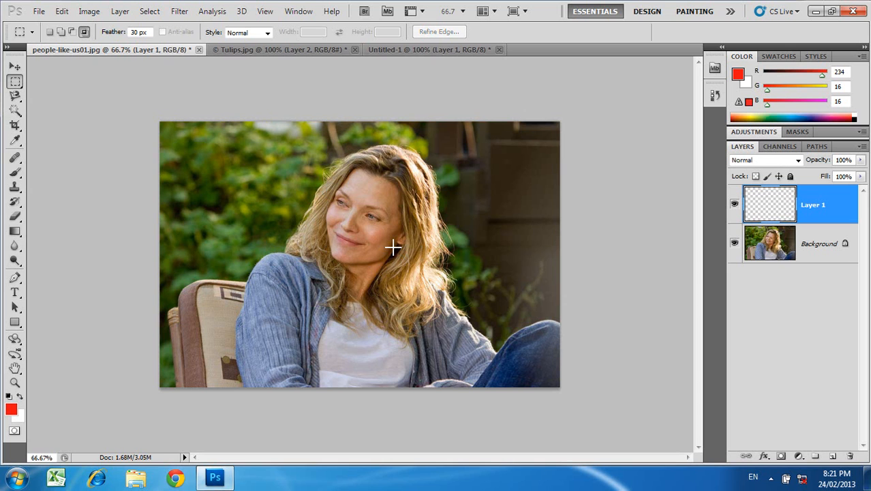
click(735, 244)
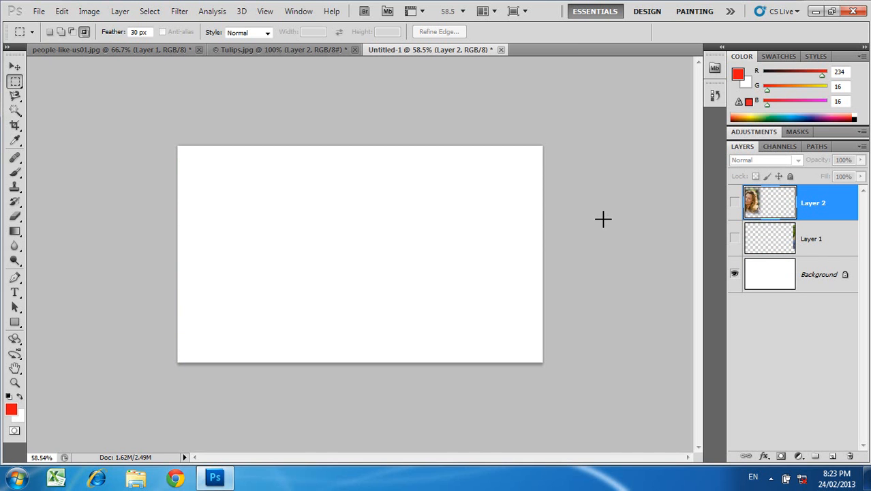
Add a new layer to the Untitled-1 document
key(ctrl+shift+alt+n)
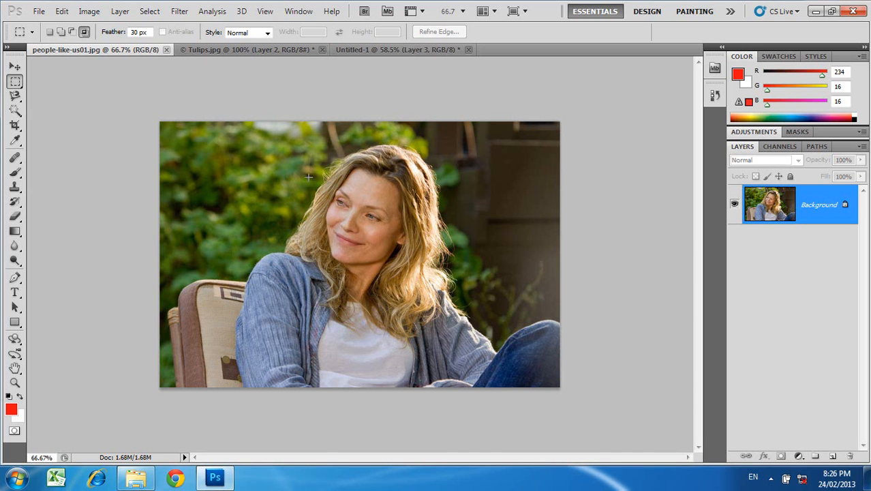
Select the woman's head and shoulders with a 30 px feathered rectangle, then copy and paste it as a new layer in the photo
drag(276, 147, 485, 347)
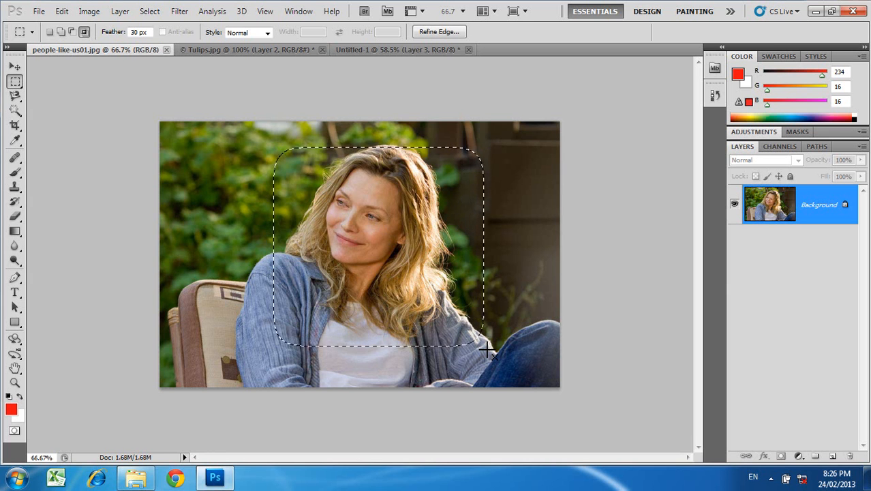
click(62, 11)
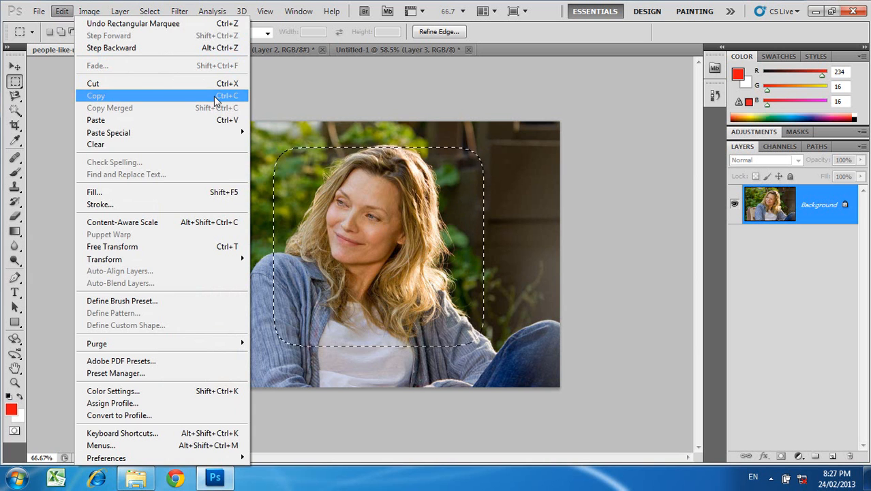
click(215, 100)
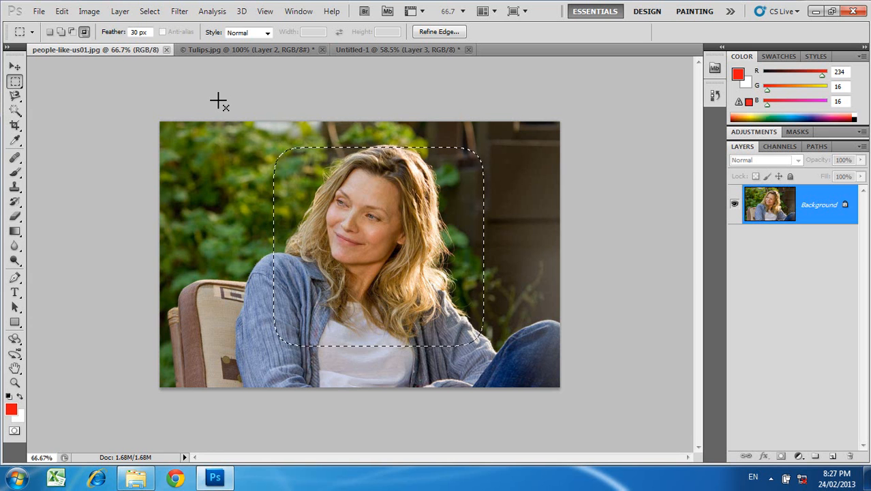
click(61, 11)
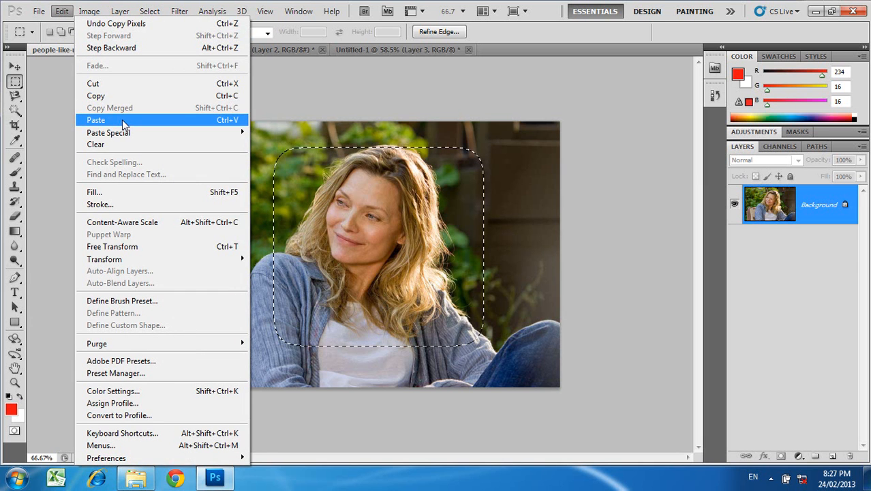
click(122, 119)
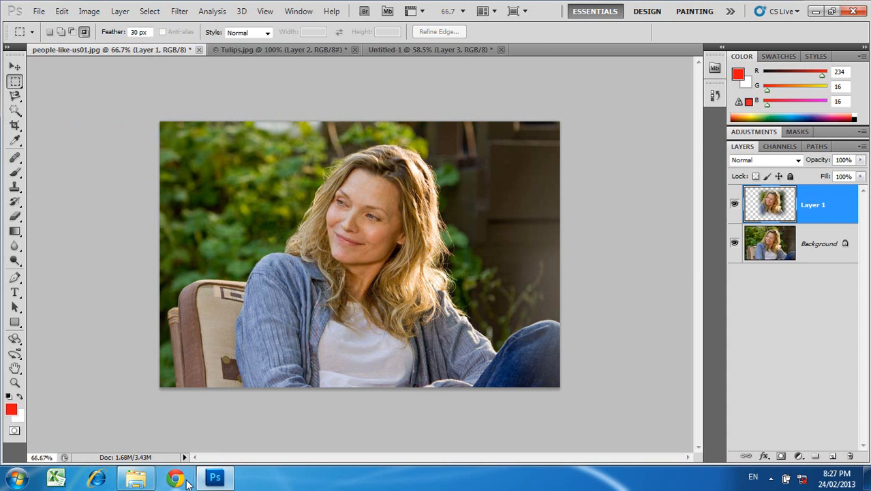
Paste the copied portrait into the Tulips.jpg image
click(300, 55)
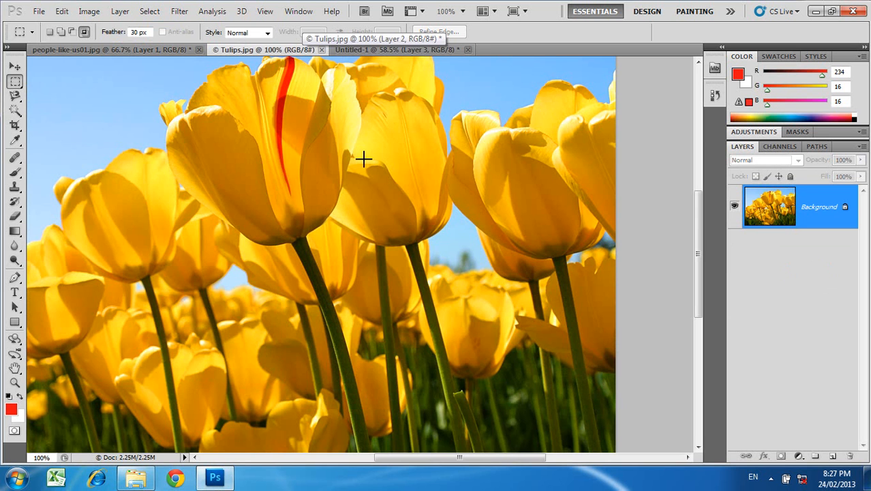
click(60, 15)
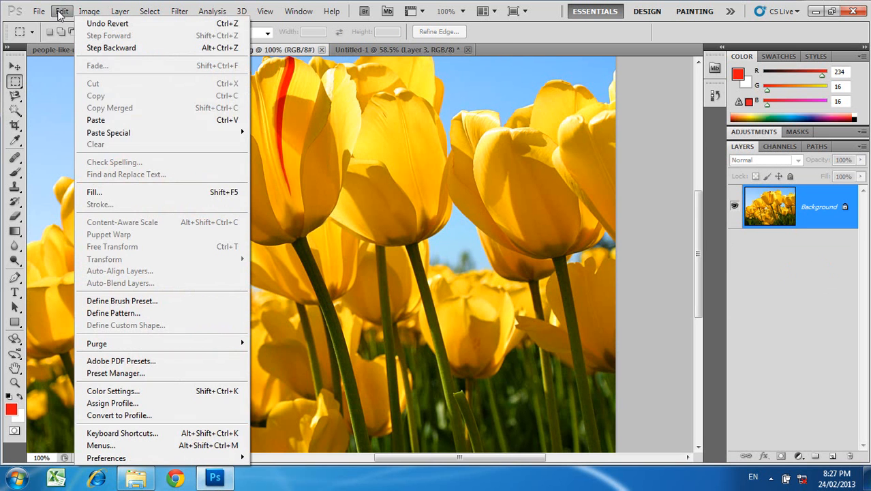
click(129, 120)
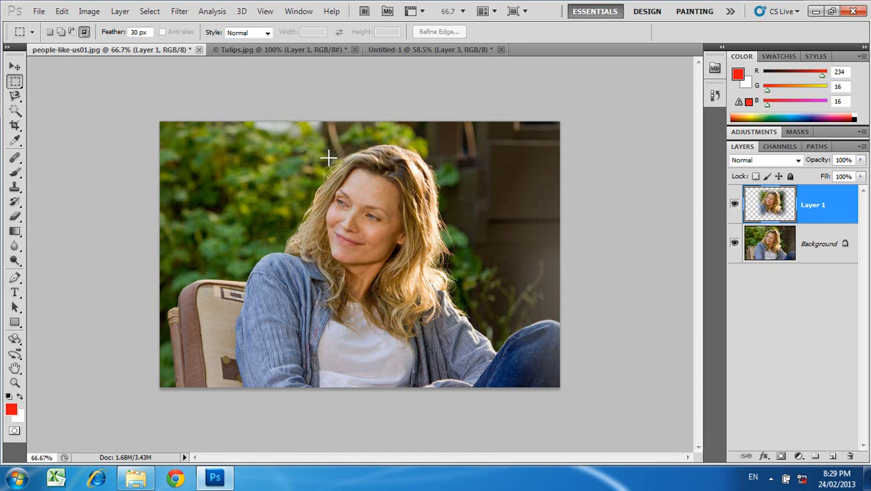
drag(193, 135, 270, 215)
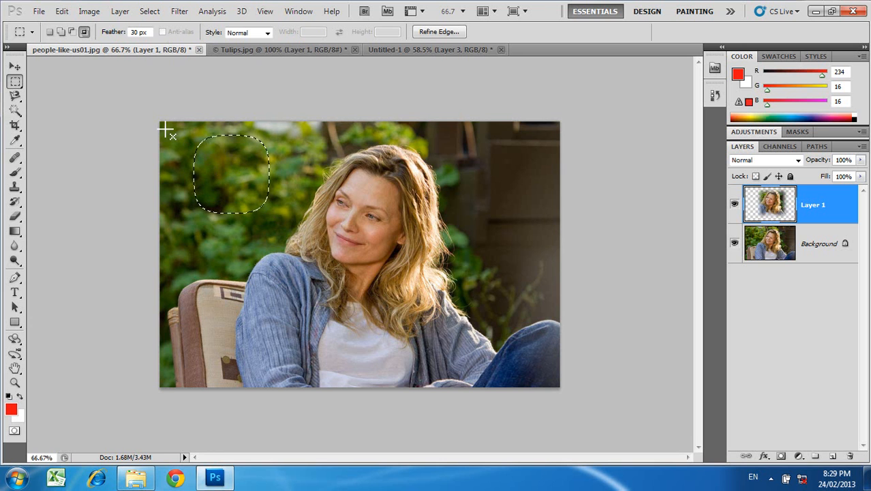
drag(165, 125, 240, 211)
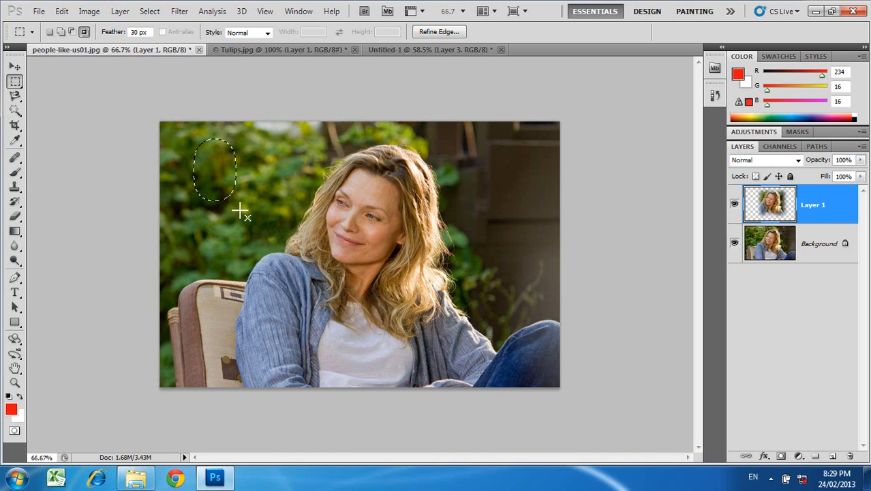
drag(157, 125, 247, 216)
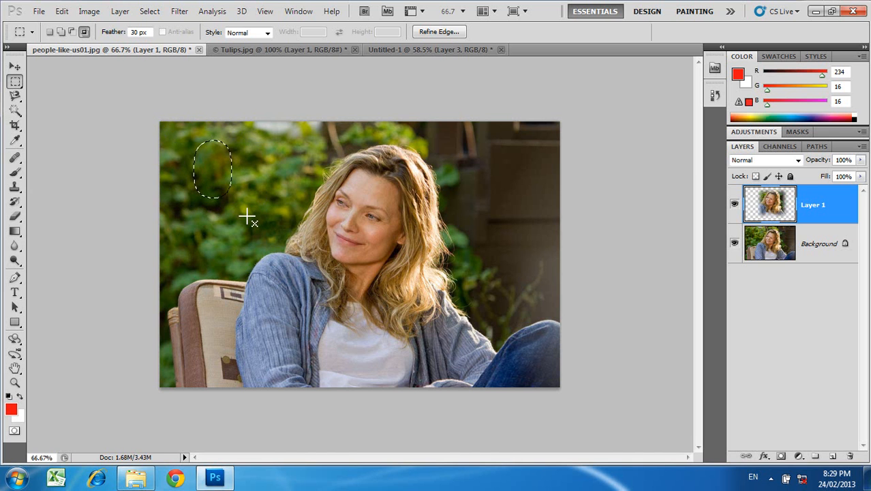
key(ctrl+d)
Select the photo's upper-left foliage corner with a 30 px feathered rectangle and try to copy it from Layer 1
drag(156, 121, 220, 204)
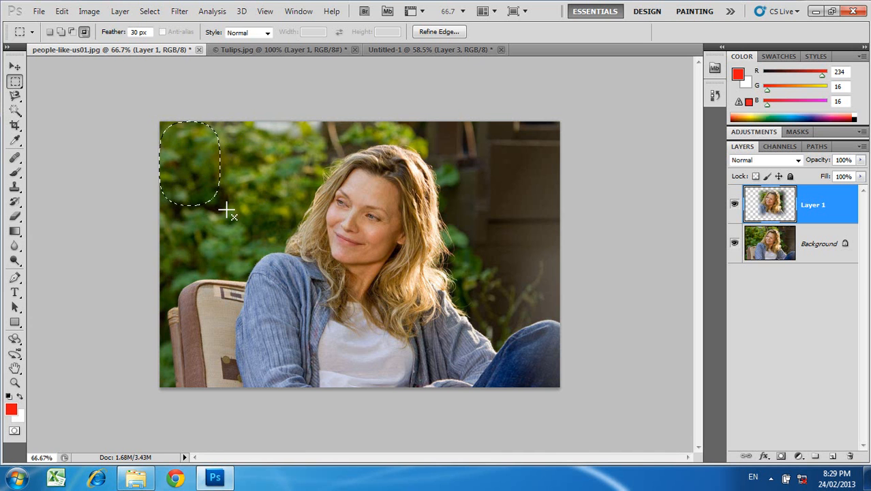
key(ctrl+c)
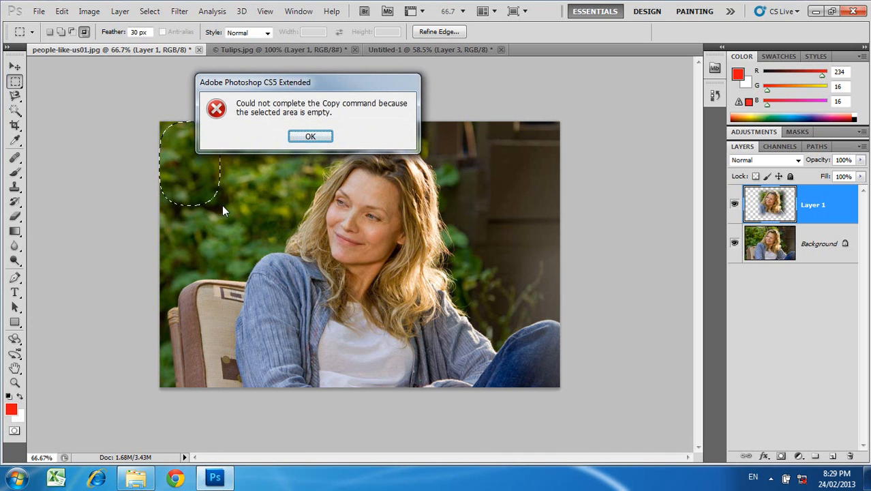
click(310, 136)
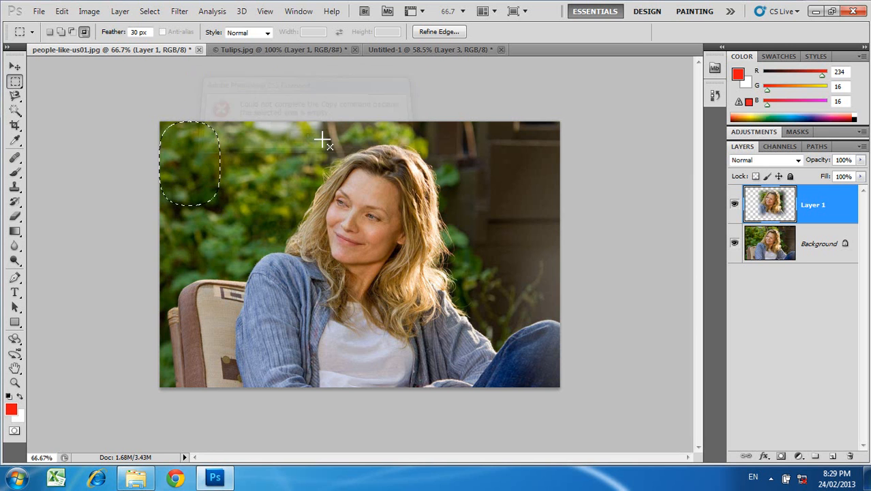
Copy the selected foliage from the Background layer to a new layer and paste it into the Untitled-1 document
click(828, 248)
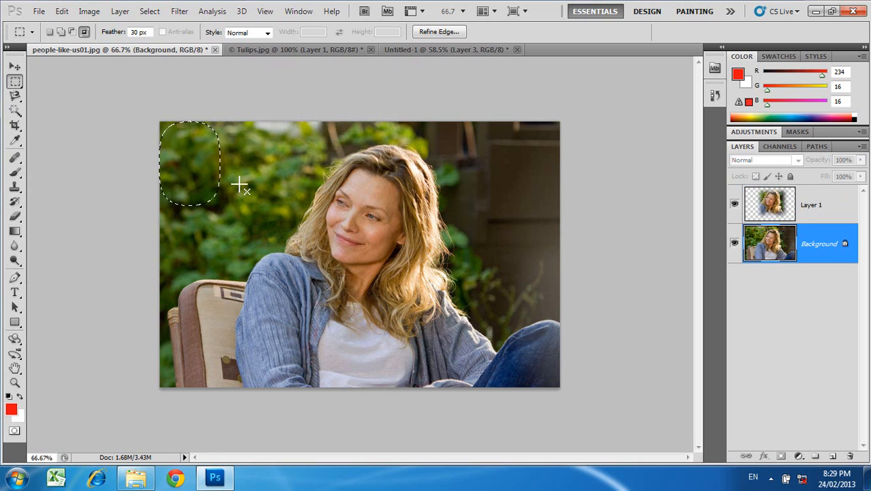
key(ctrl+j)
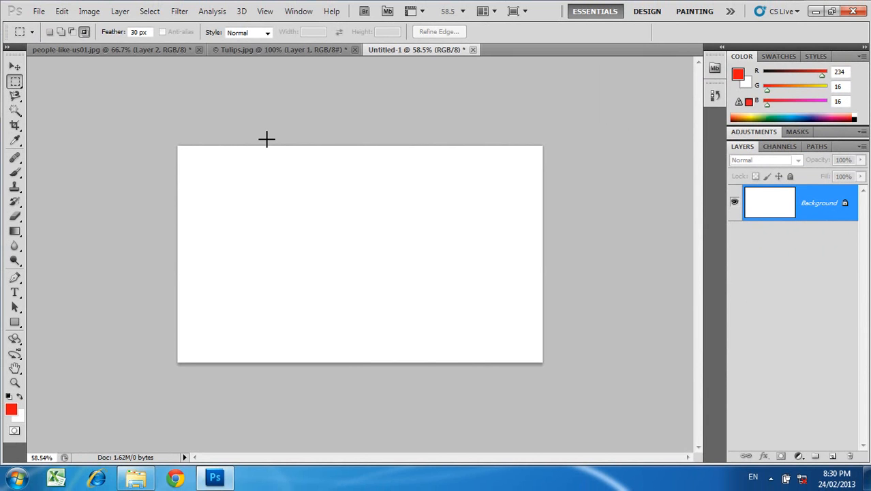
key(ctrl+v)
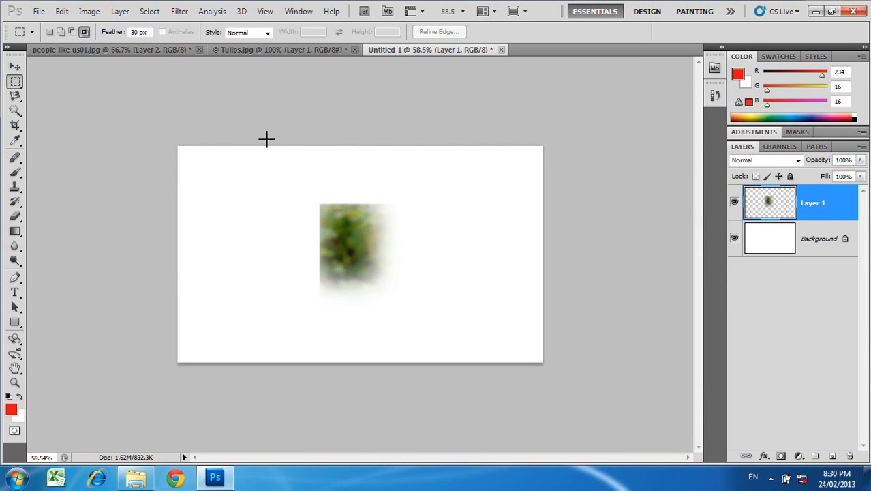
Hide the Background and Layer 1 of people-like-us01.jpg and compare the isolated foliage on Layer 2 with the pasted foliage in Untitled-1
key(ctrl+Tab)
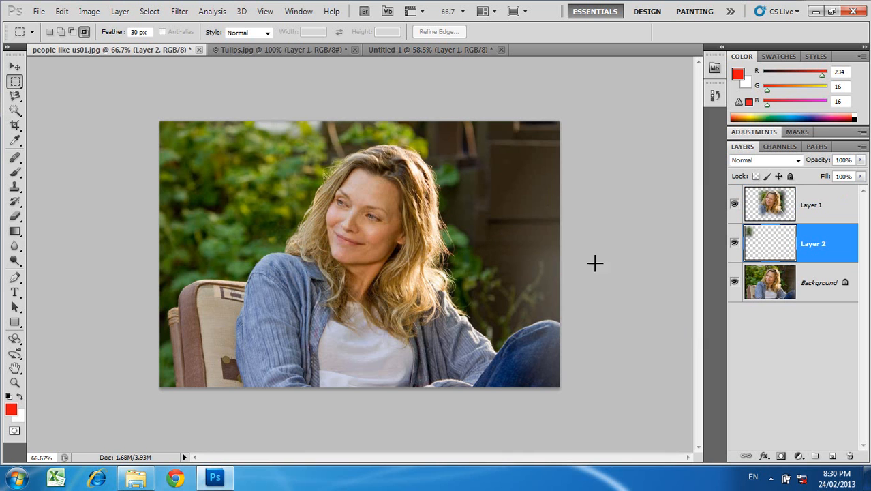
click(734, 282)
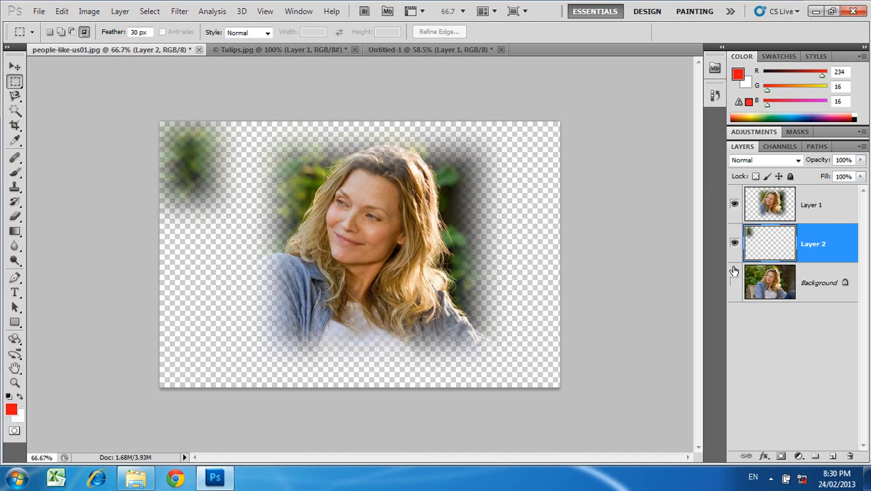
click(734, 204)
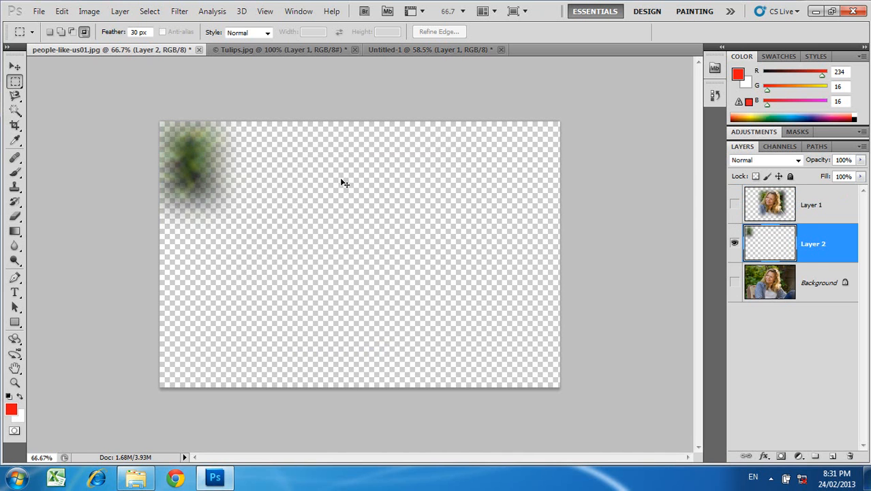
key(ctrl+Tab)
key(ctrl+Tab)
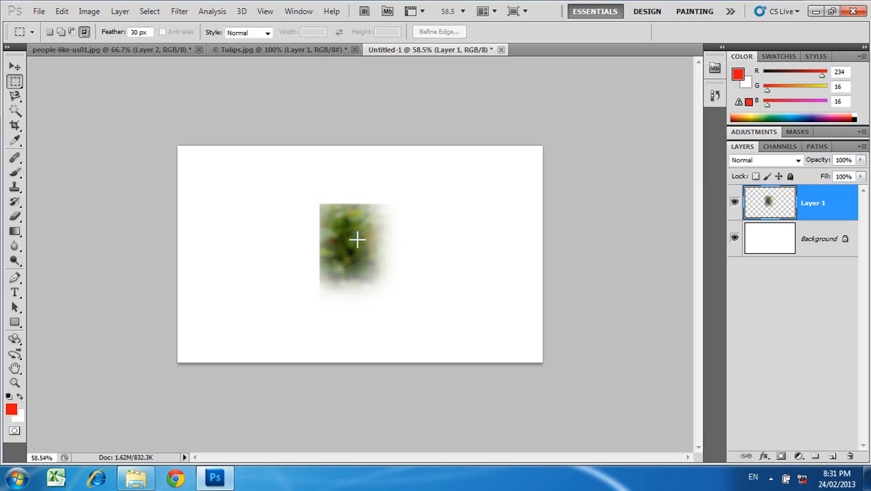
key(ctrl+Tab)
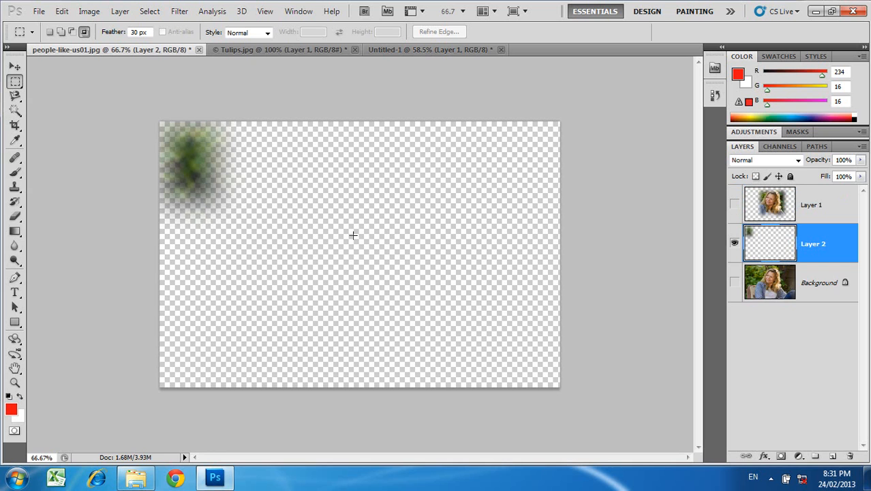
Show the Background and Layer 1 of people-like-us01.jpg again and make Layer 1 the active layer
click(770, 293)
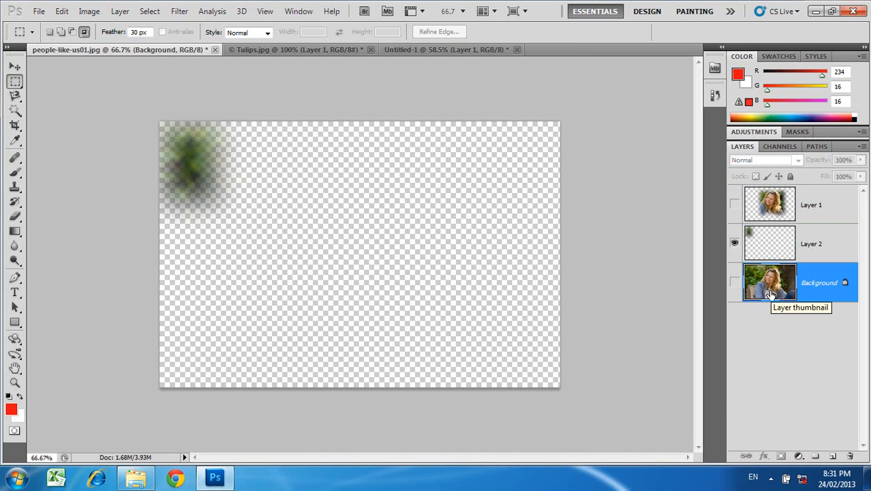
click(734, 282)
click(734, 203)
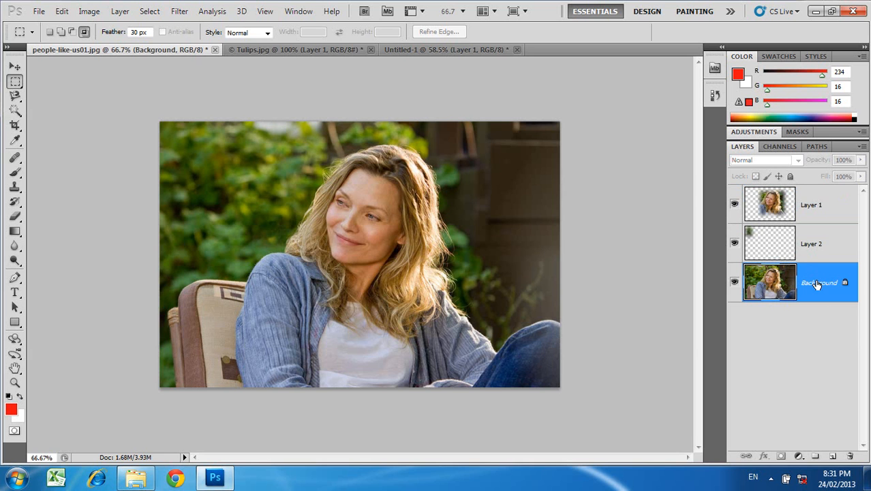
click(819, 249)
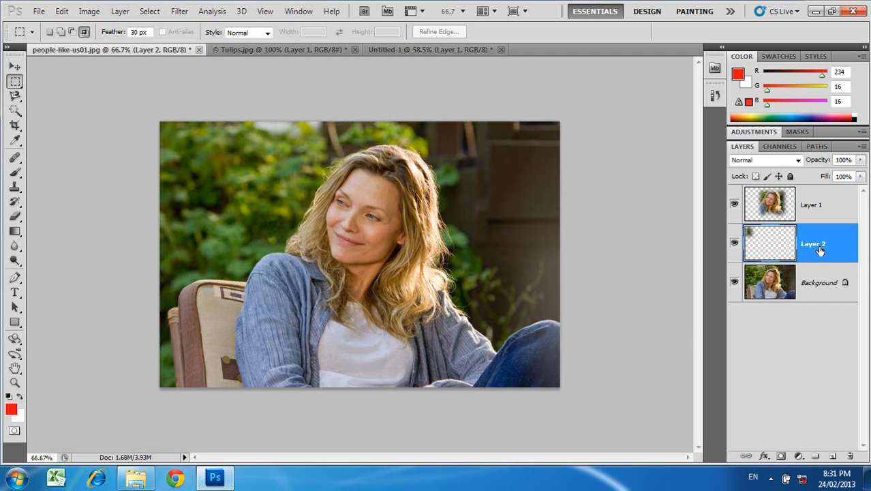
click(821, 208)
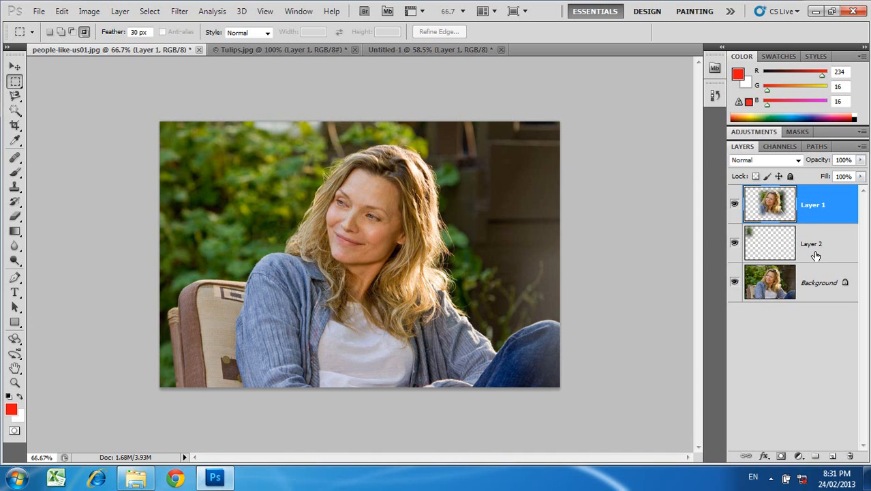
Examine the contents of Layer 2 and Layer 1 separately by toggling layer visibility, and end with all three layers shown
click(734, 282)
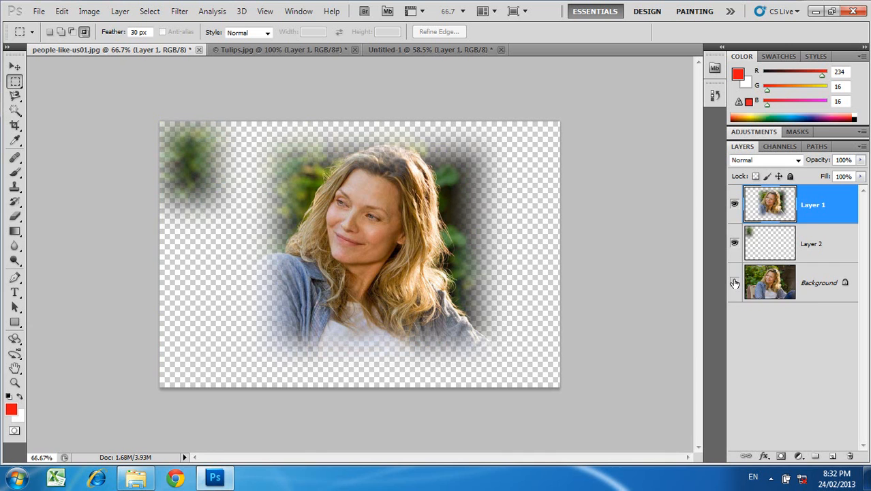
click(734, 203)
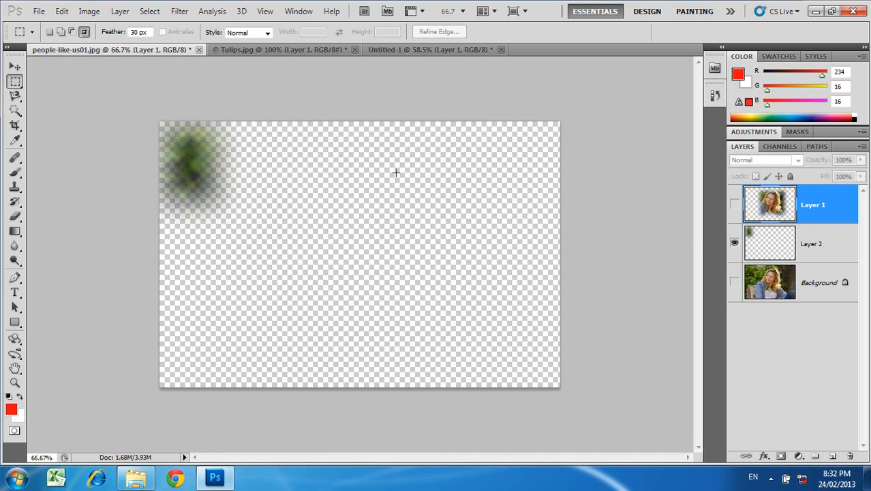
click(734, 244)
click(733, 206)
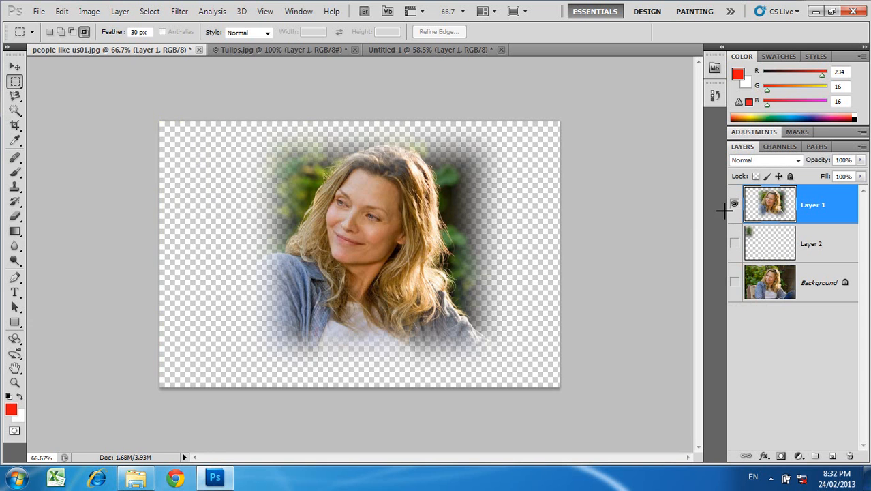
click(734, 244)
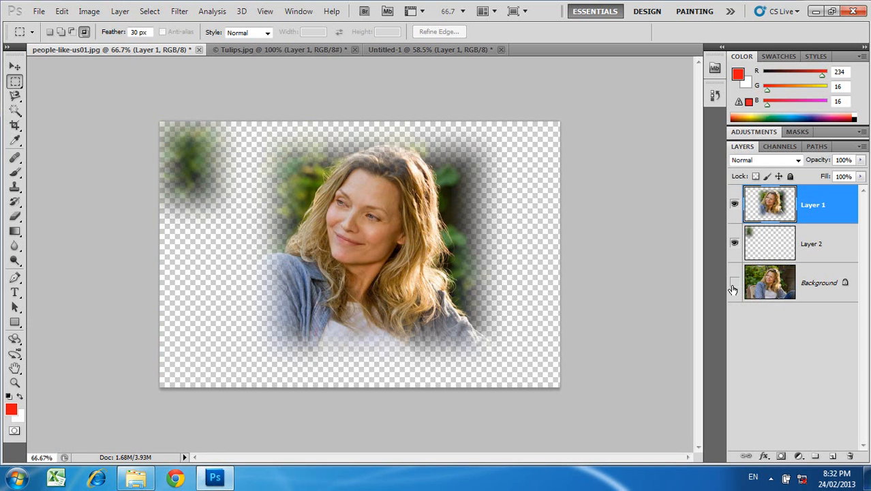
click(733, 282)
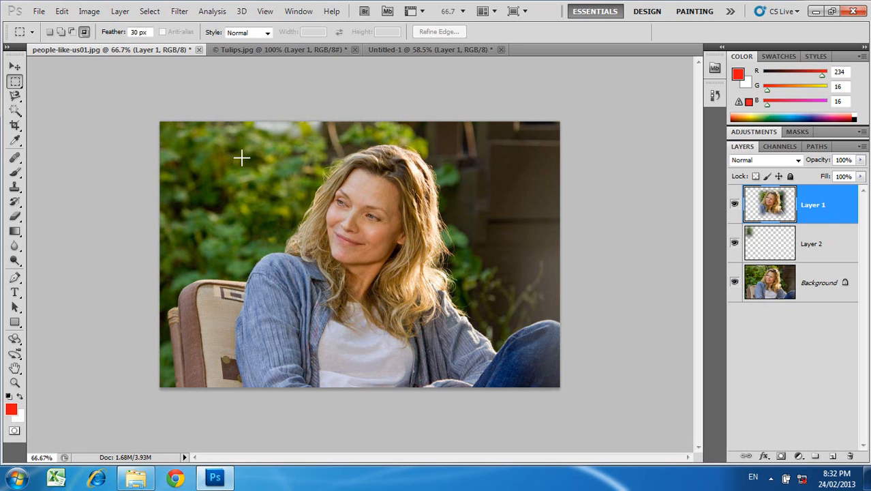
Select a rectangle of the upper-left foliage with a 0 px feather and copy the selection from Layer 1 to a new layer
drag(182, 137, 251, 220)
key(ctrl+d)
key(Return)
text(0)
key(Return)
drag(179, 137, 248, 233)
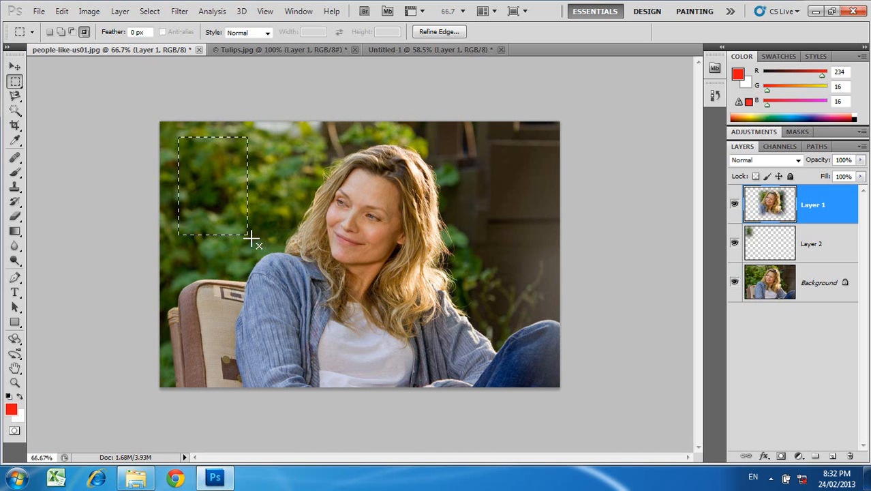
key(ctrl+j)
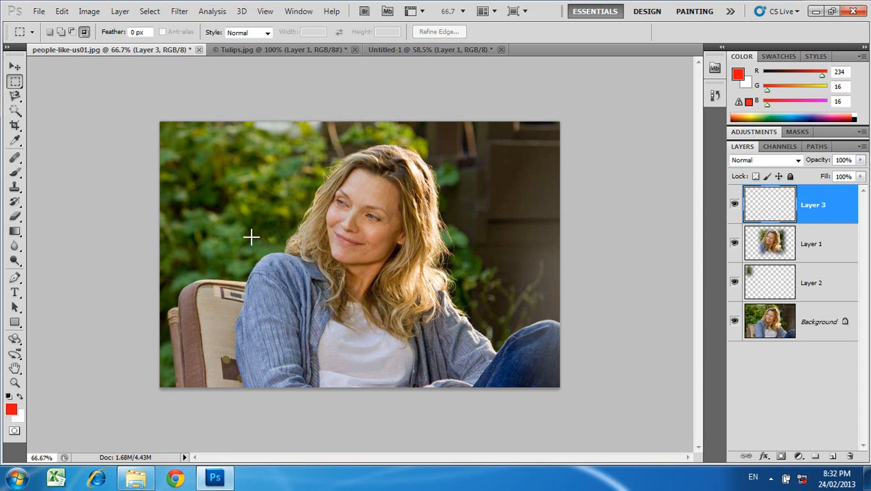
Try to copy a rectangular selection of the area beside the woman's hair and shoulder from Layer 2
key(alt+bracketleft)
key(alt+bracketleft)
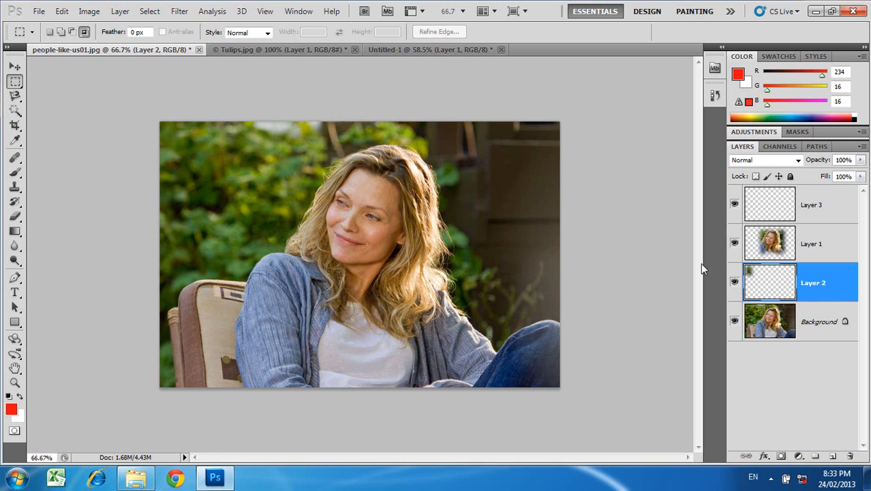
drag(440, 221, 513, 328)
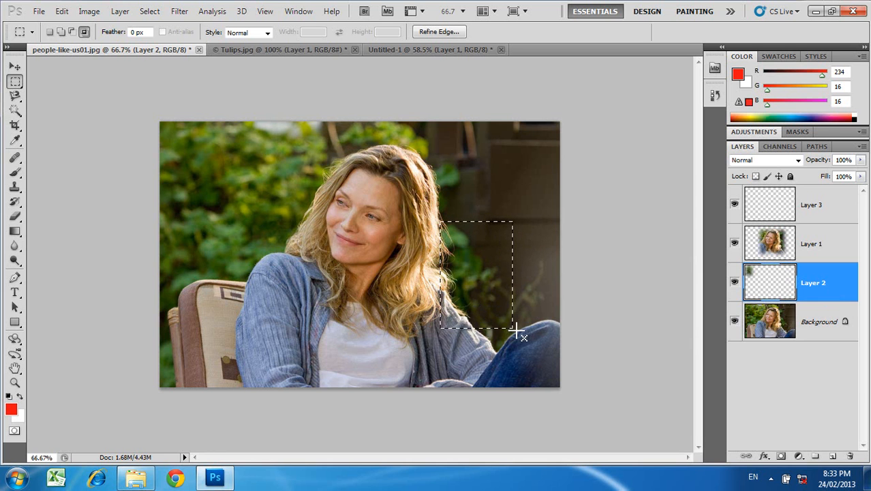
key(ctrl+c)
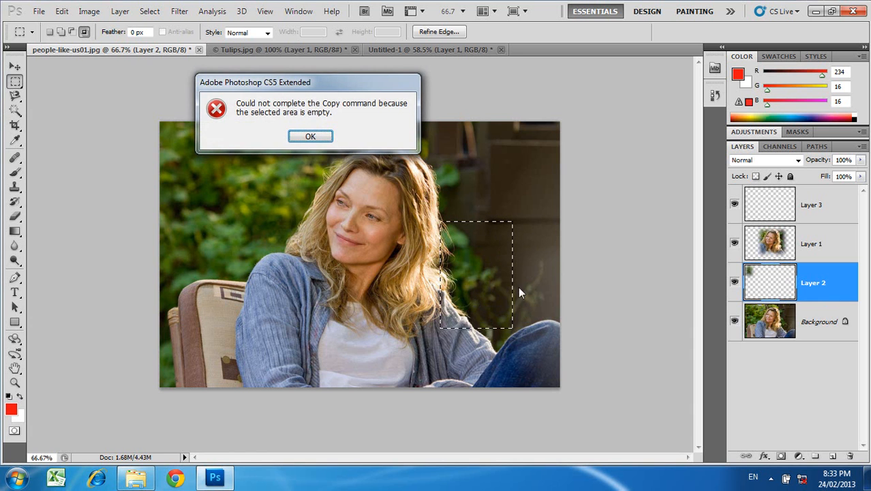
drag(346, 82, 288, 195)
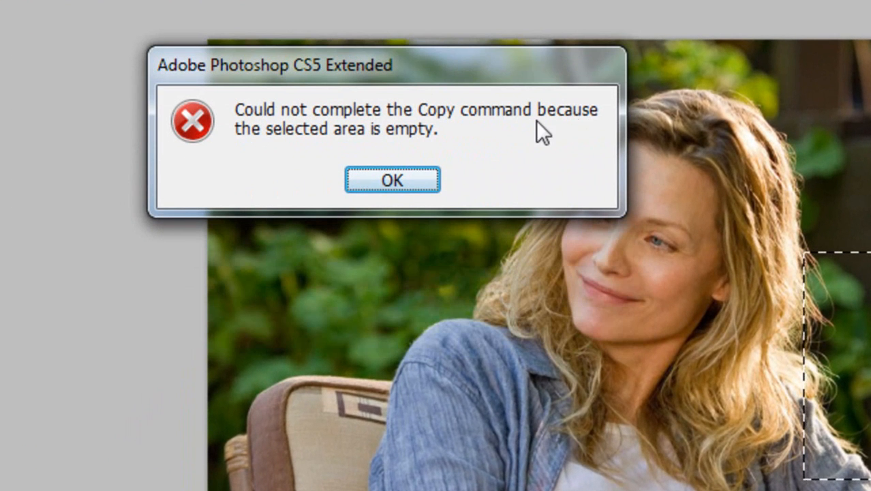
click(393, 180)
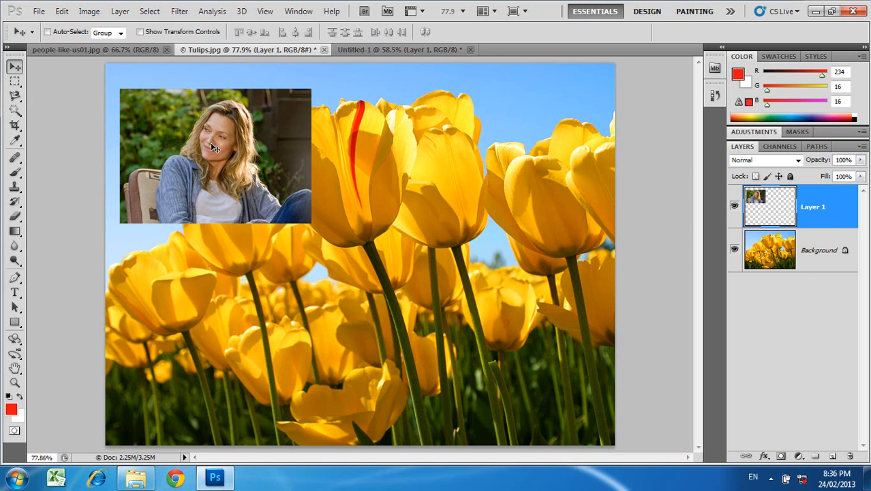
Select a wide rectangle spanning the woman's photo and the adjacent tulips in Tulips.jpg with a 0 px feather and copy it from Layer 1
click(15, 82)
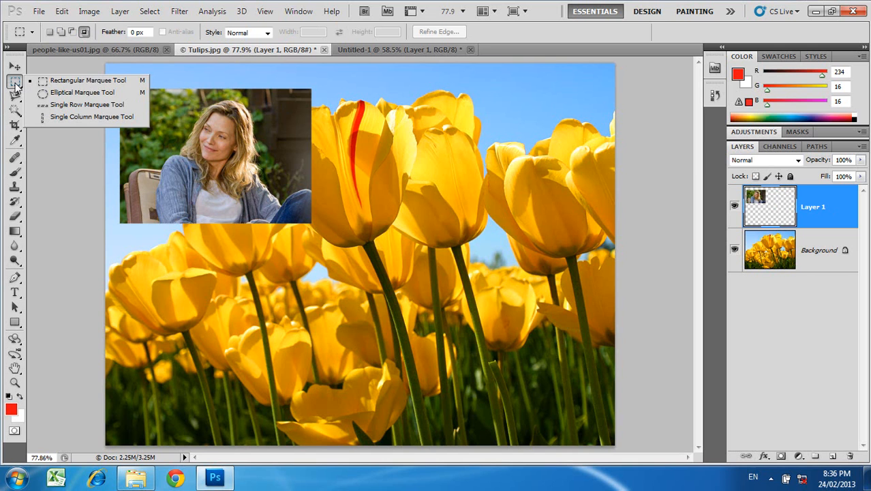
click(77, 81)
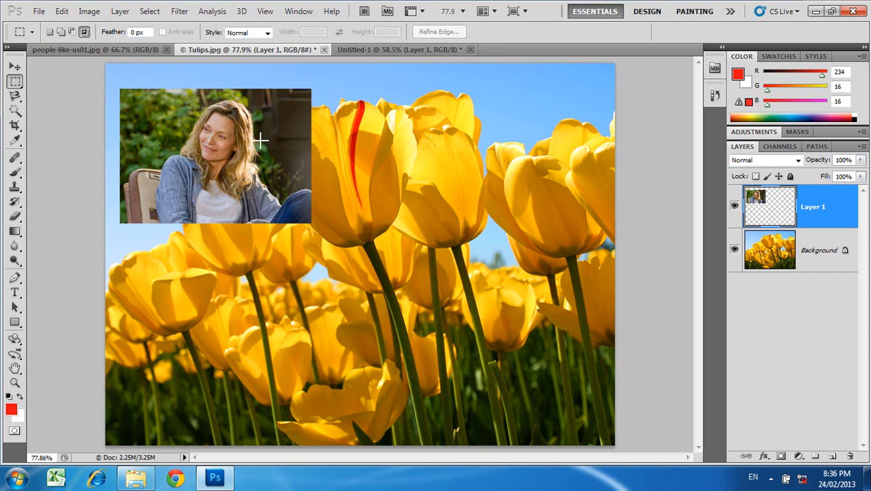
drag(312, 168, 497, 181)
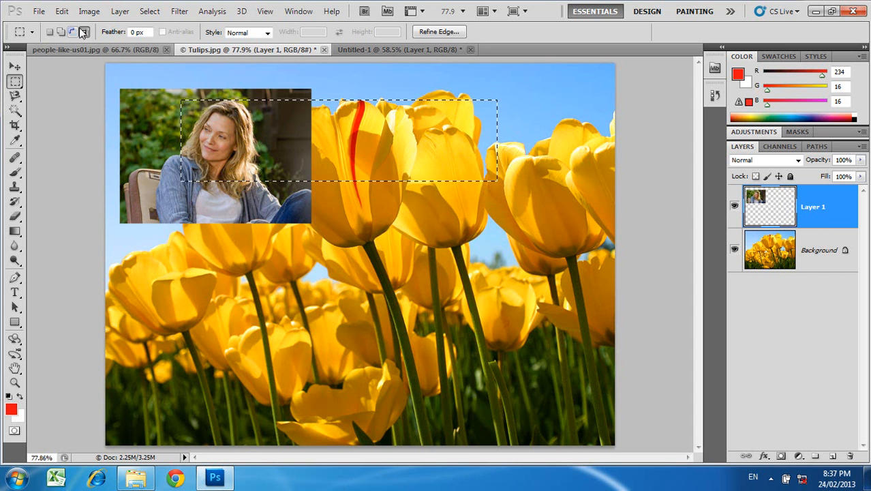
click(61, 11)
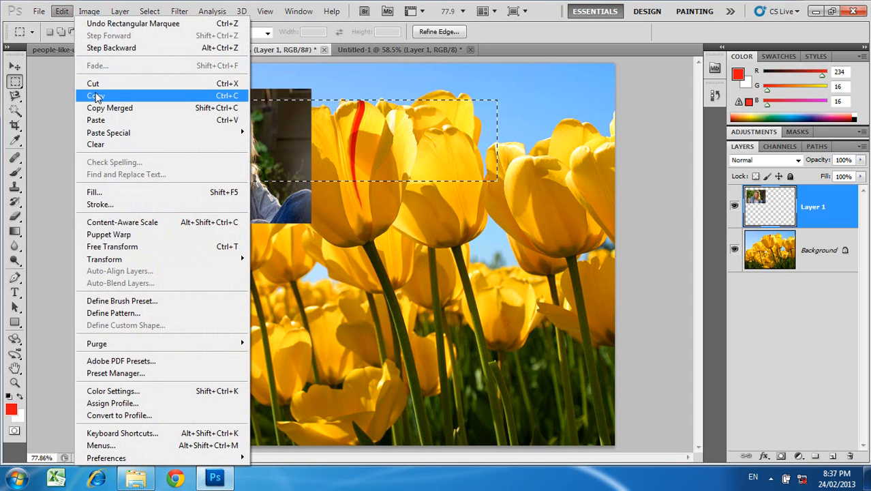
click(96, 96)
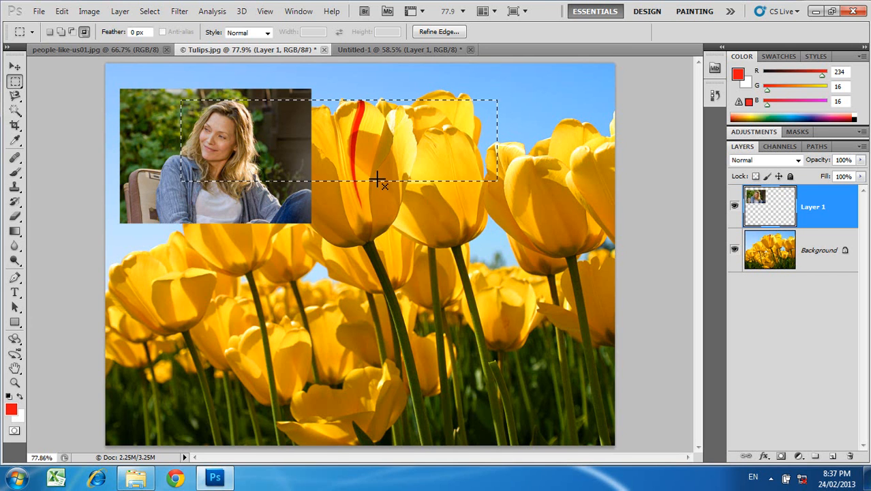
Hide the foliage layer in Untitled-1 and paste the copied selection as a new layer
key(ctrl+Tab)
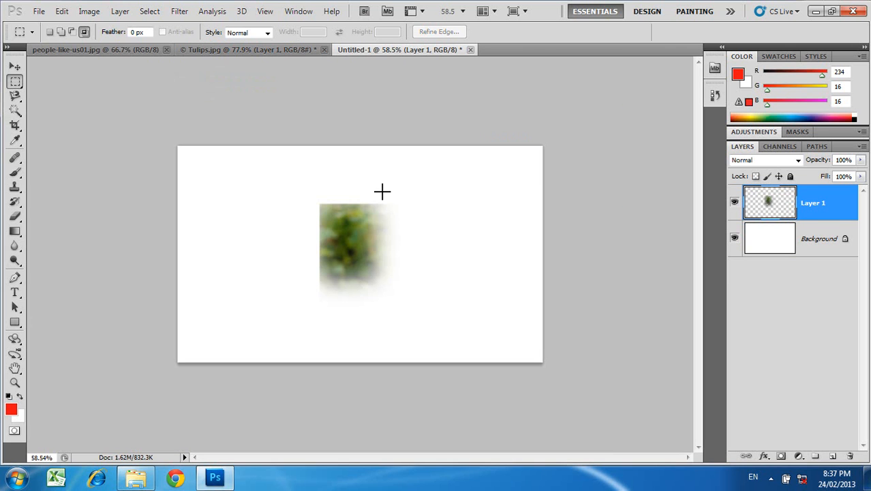
click(733, 204)
key(ctrl+v)
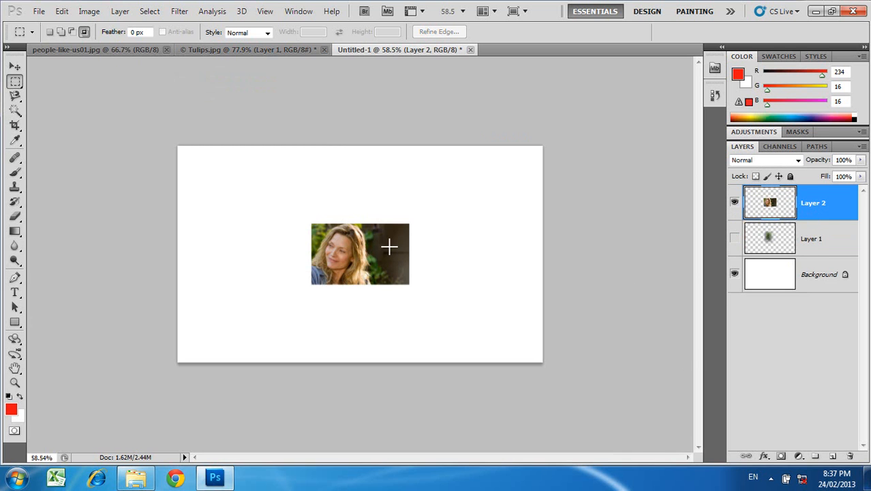
Compare the pasted piece in Untitled-1 with the source document Tulips.jpg
key(ctrl+Tab)
key(ctrl+Tab)
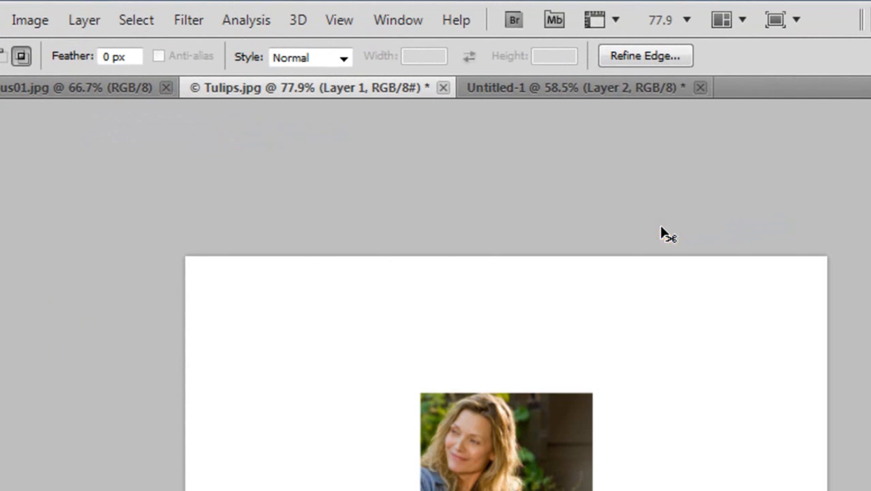
key(ctrl+Tab)
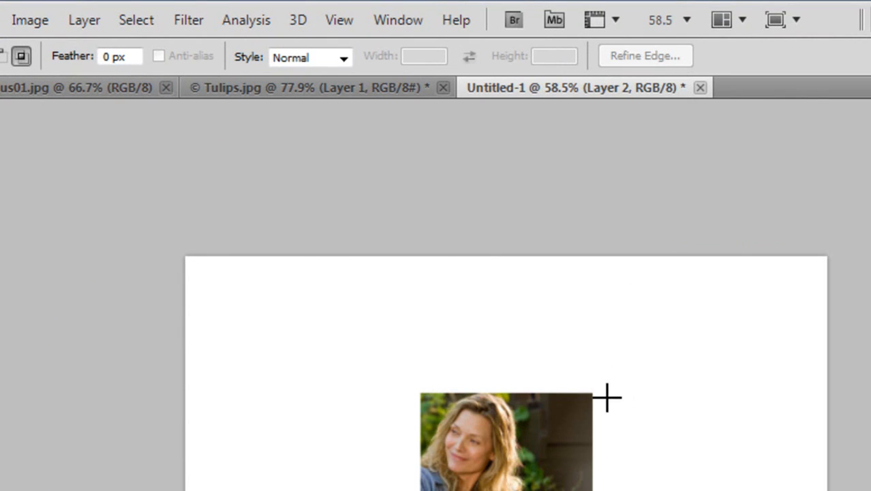
Copy the Tulips.jpg selection with Copy Merged and paste it into Untitled-1 in place of the previously pasted piece
key(ctrl+shift+Tab)
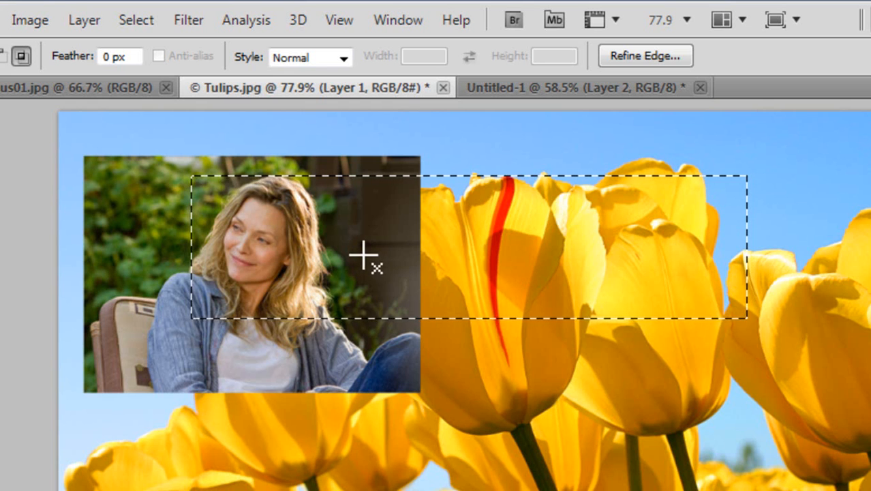
click(5, 16)
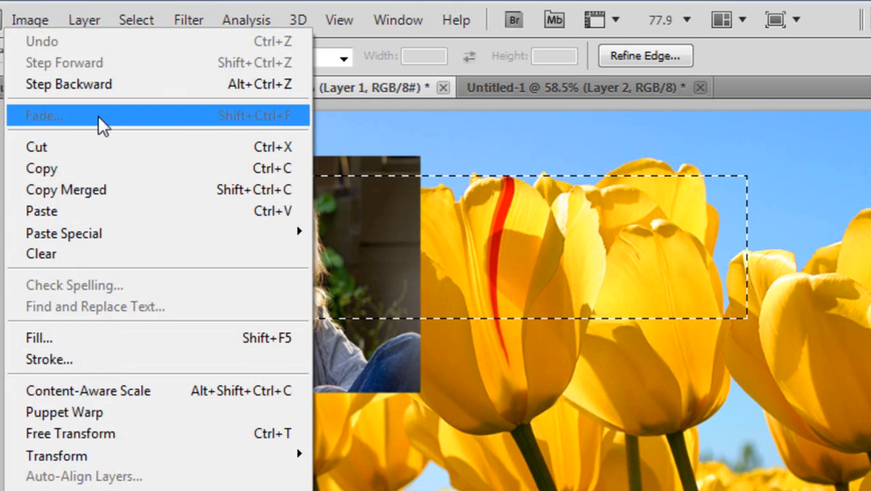
click(147, 194)
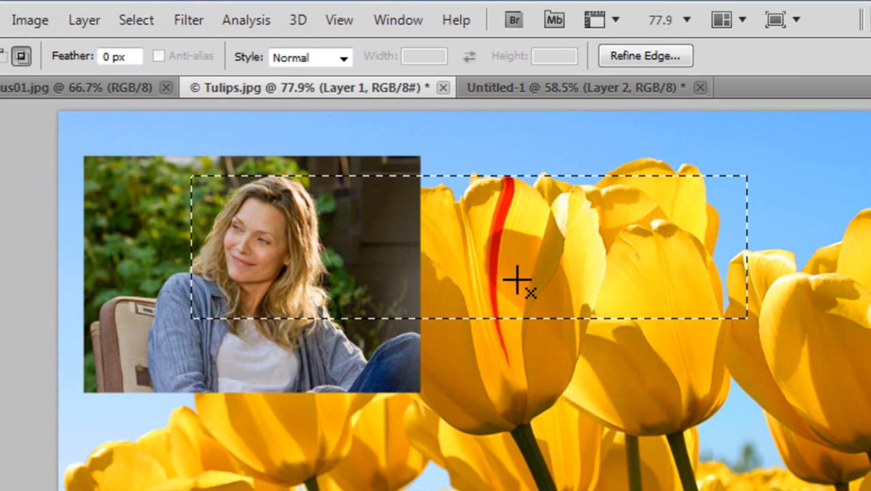
key(ctrl+Tab)
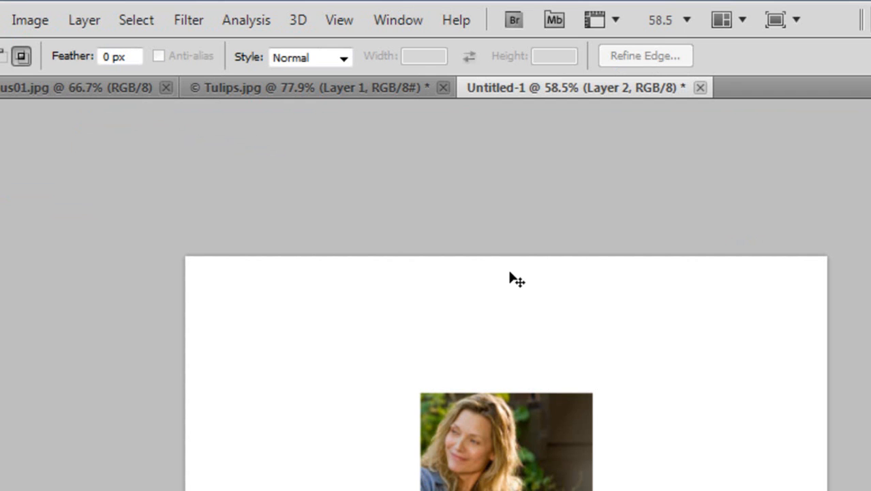
key(ctrl+z)
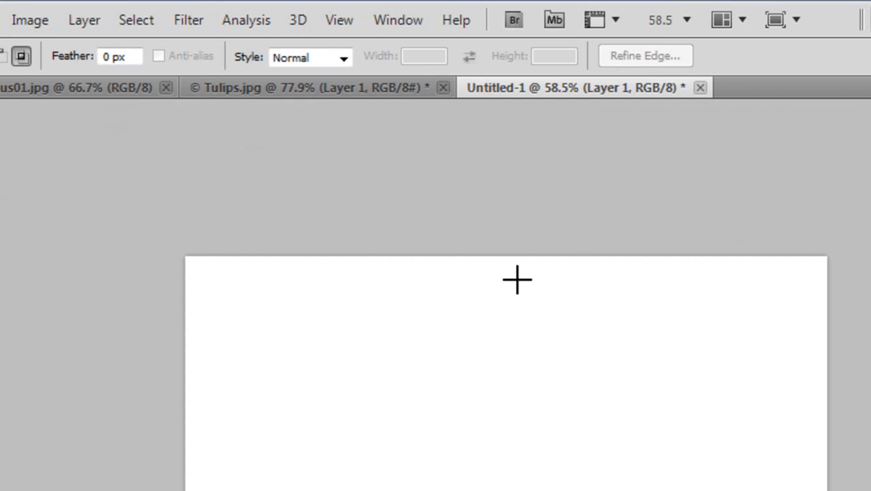
key(ctrl+v)
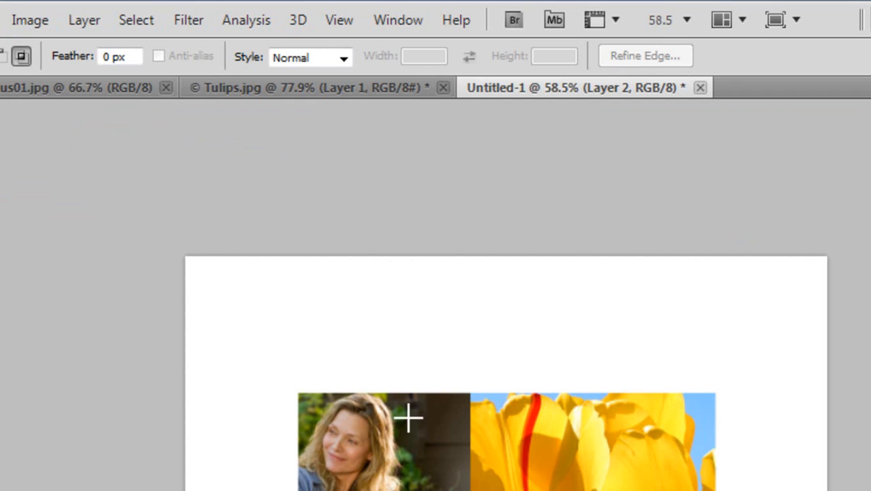